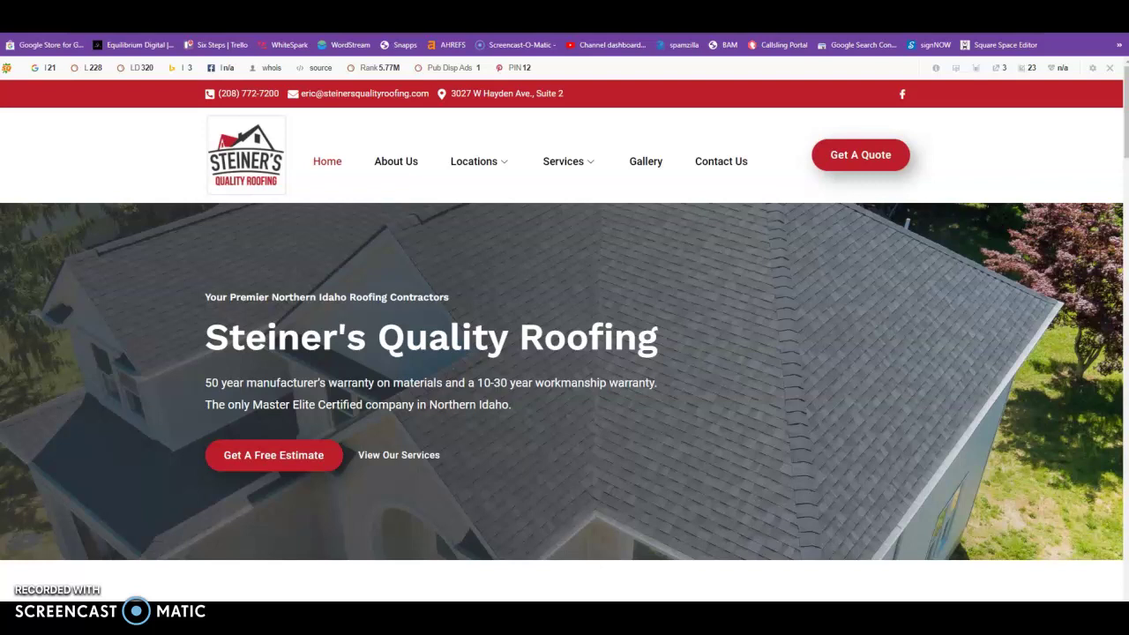
Scroll through the Steiner's homepage, try the 24/7 emergency phone number and dismiss the call popup.
{"action": "scroll", "coordinate": [622, 234], "scroll_direction": "down", "scroll_amount": 1}
{"action": "scroll", "coordinate": [586, 231], "scroll_direction": "down", "scroll_amount": 3}
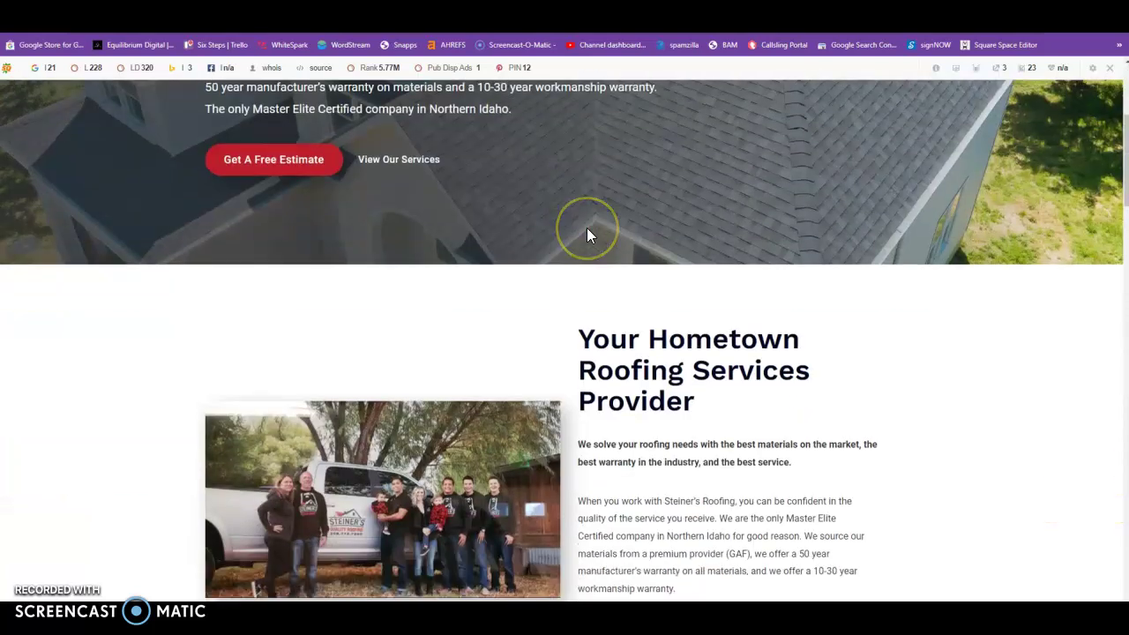
{"action": "scroll", "coordinate": [587, 231], "scroll_direction": "down", "scroll_amount": 5}
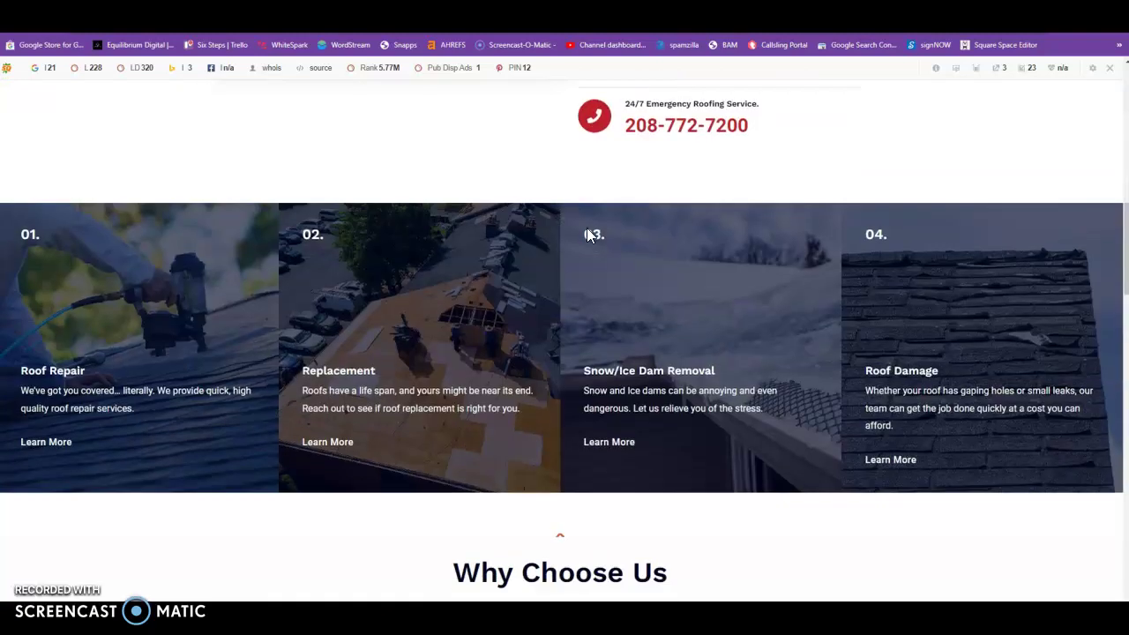
{"action": "scroll", "coordinate": [796, 347], "scroll_direction": "down", "scroll_amount": 3}
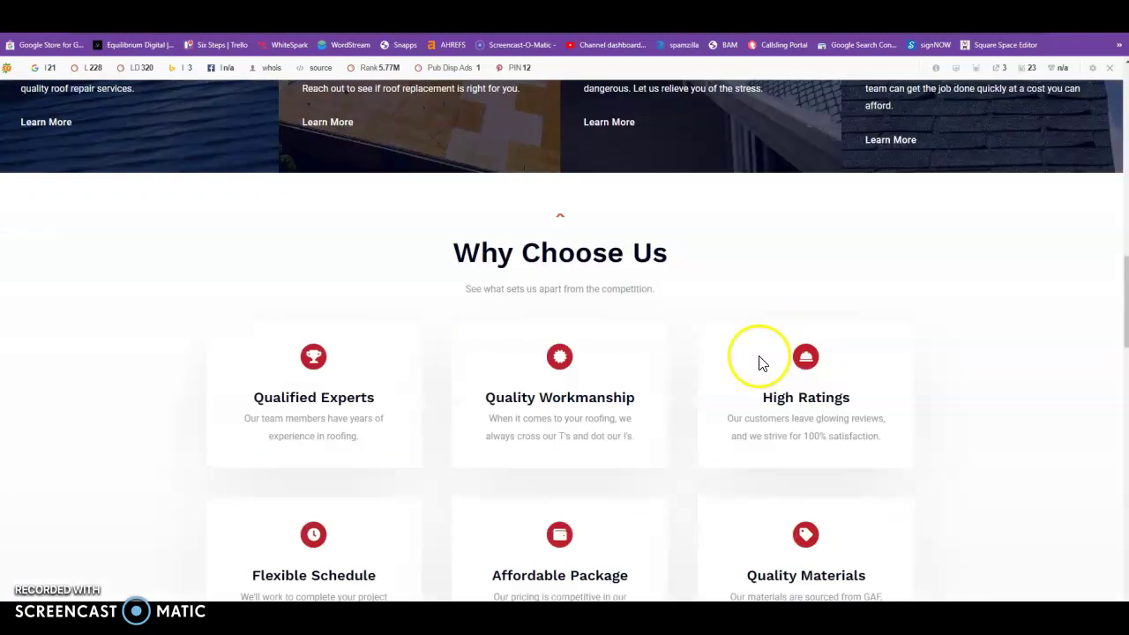
{"action": "scroll", "coordinate": [762, 364], "scroll_direction": "down", "scroll_amount": 2}
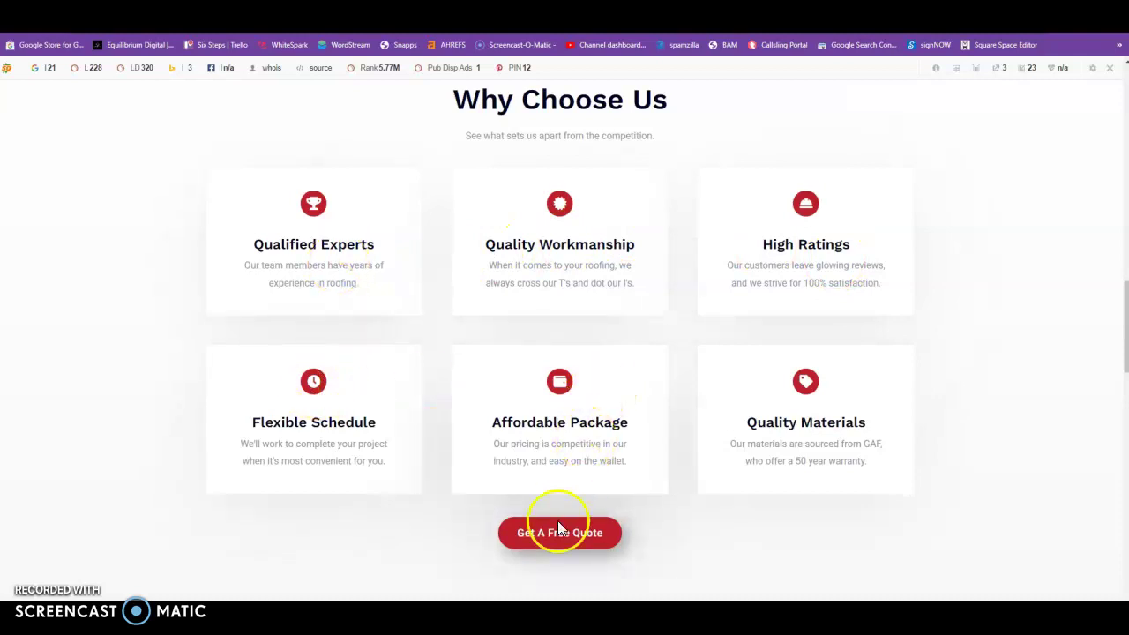
{"action": "scroll", "coordinate": [736, 449], "scroll_direction": "down", "scroll_amount": 3}
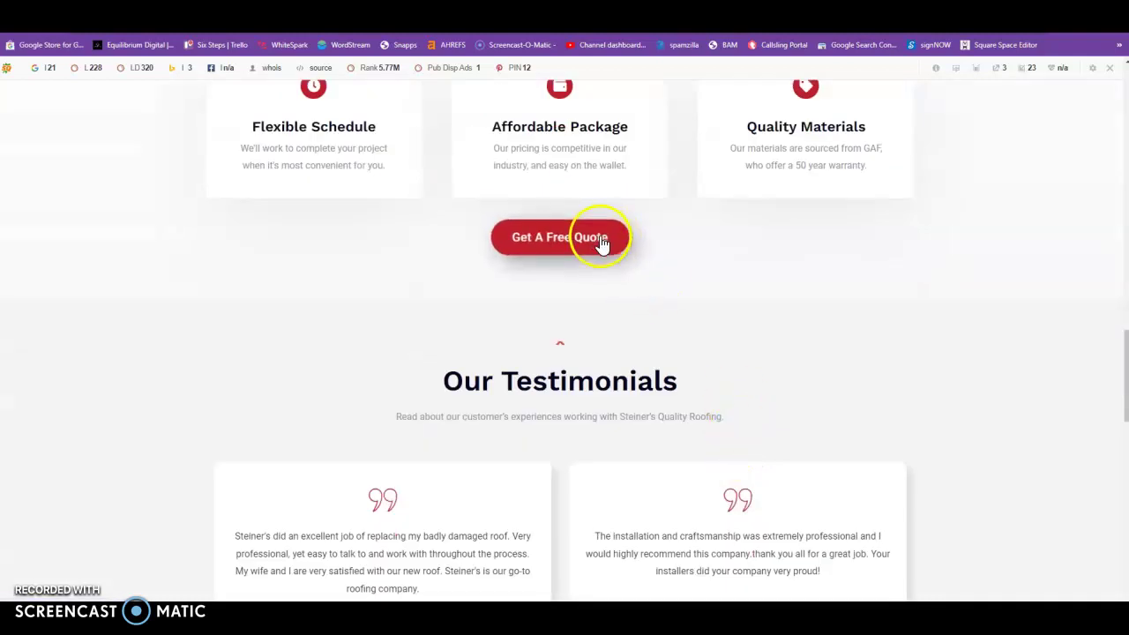
{"action": "scroll", "coordinate": [794, 335], "scroll_direction": "down", "scroll_amount": 4}
{"action": "scroll", "coordinate": [617, 476], "scroll_direction": "down", "scroll_amount": 3}
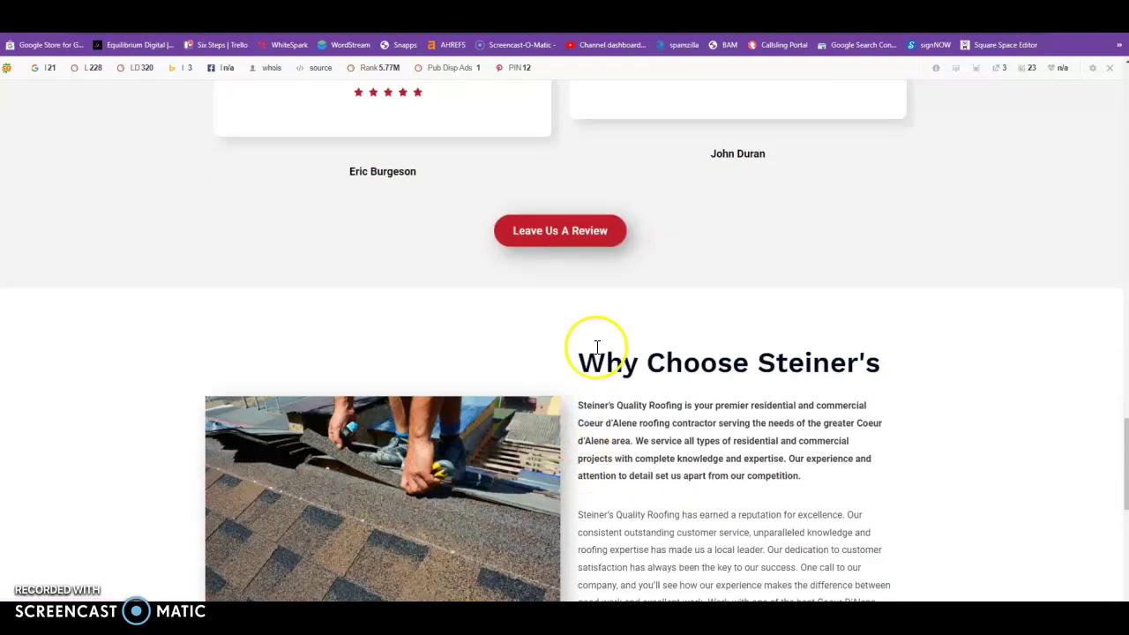
{"action": "scroll", "coordinate": [725, 373], "scroll_direction": "down", "scroll_amount": 6}
{"action": "scroll", "coordinate": [723, 499], "scroll_direction": "up", "scroll_amount": 3}
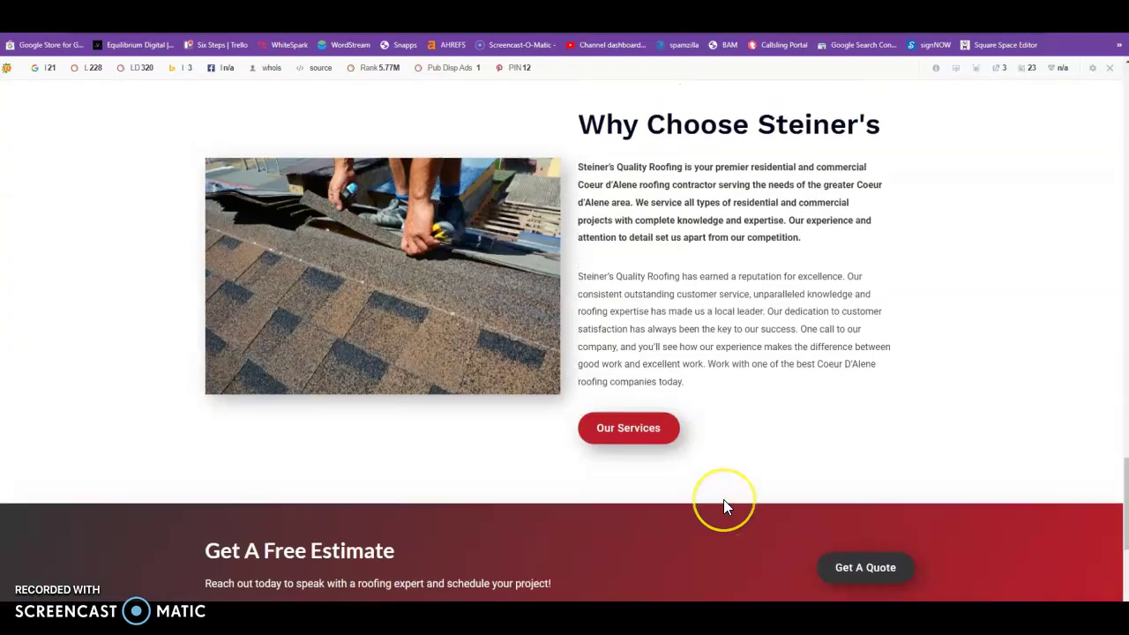
{"action": "scroll", "coordinate": [724, 499], "scroll_direction": "up", "scroll_amount": 15}
{"action": "scroll", "coordinate": [737, 496], "scroll_direction": "down", "scroll_amount": 3}
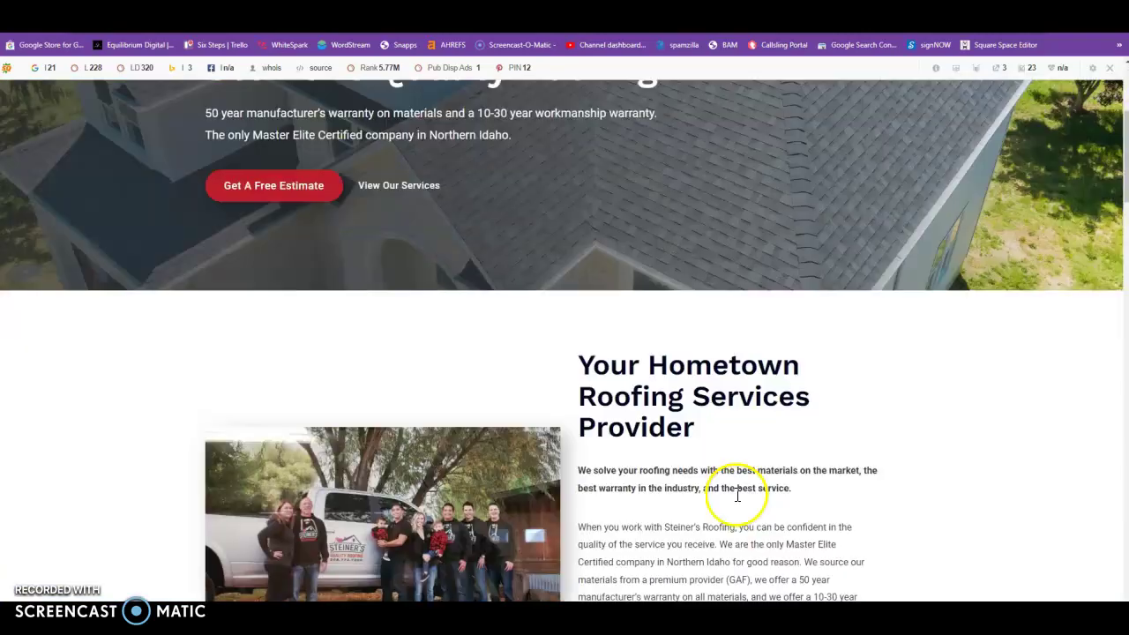
{"action": "scroll", "coordinate": [738, 496], "scroll_direction": "down", "scroll_amount": 2}
{"action": "left_click", "coordinate": [594, 533]}
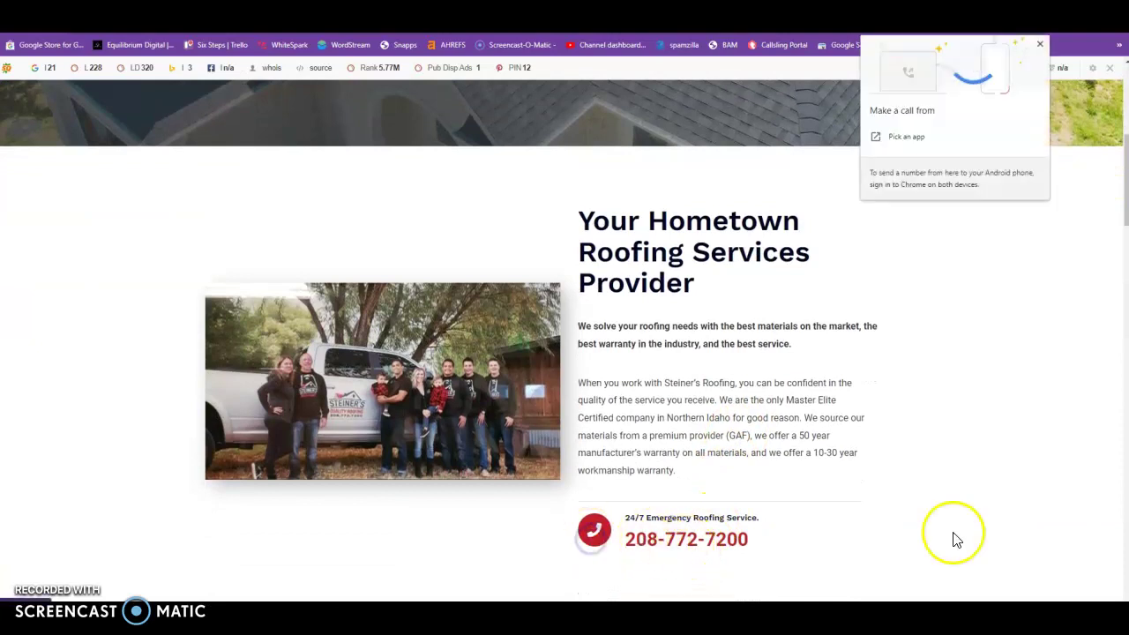
{"action": "left_click", "coordinate": [1039, 45]}
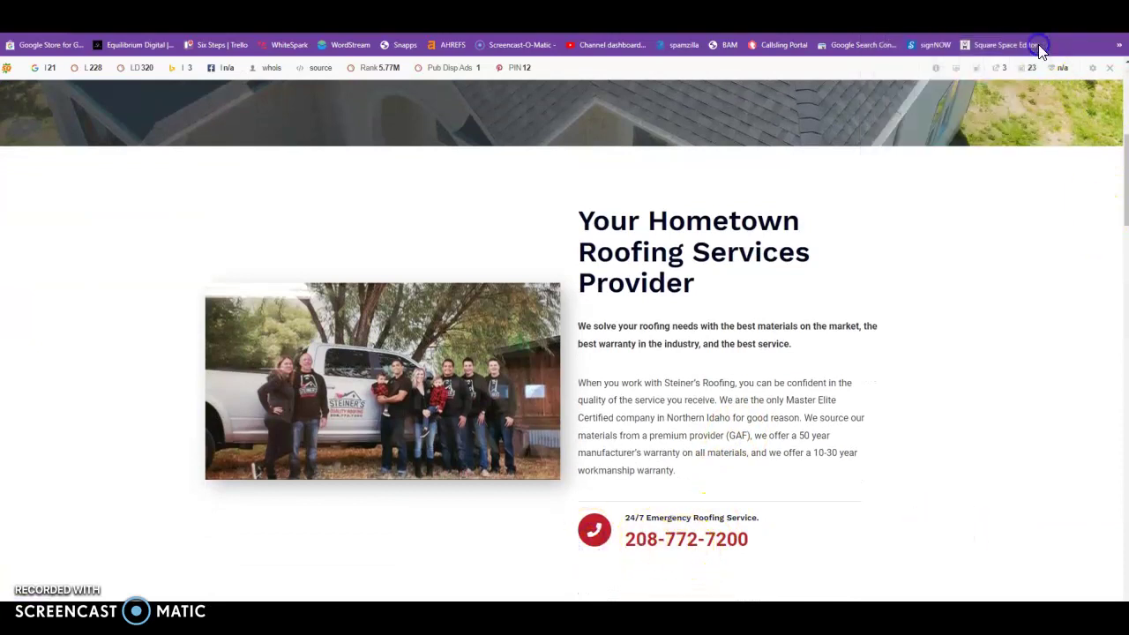
{"action": "scroll", "coordinate": [822, 370], "scroll_direction": "up", "scroll_amount": 5}
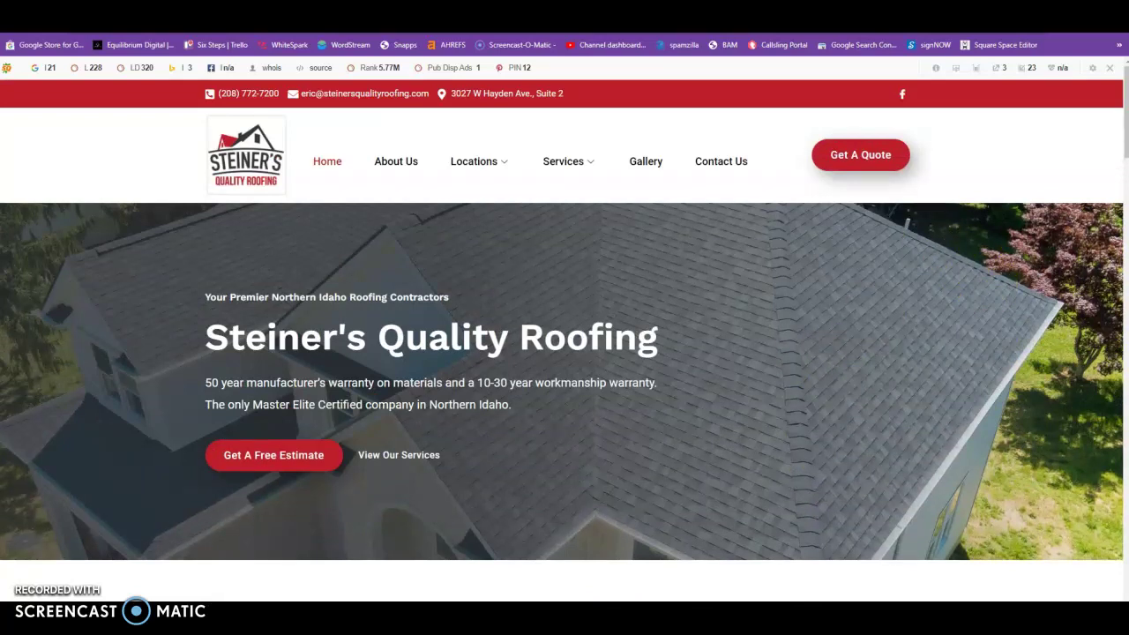
Open the SEOquake Page Info report for steinersqualityroofing.com and scroll to Keywords density.
{"action": "left_click", "coordinate": [898, 141]}
{"action": "left_click", "coordinate": [933, 70]}
{"action": "left_click", "coordinate": [813, 95]}
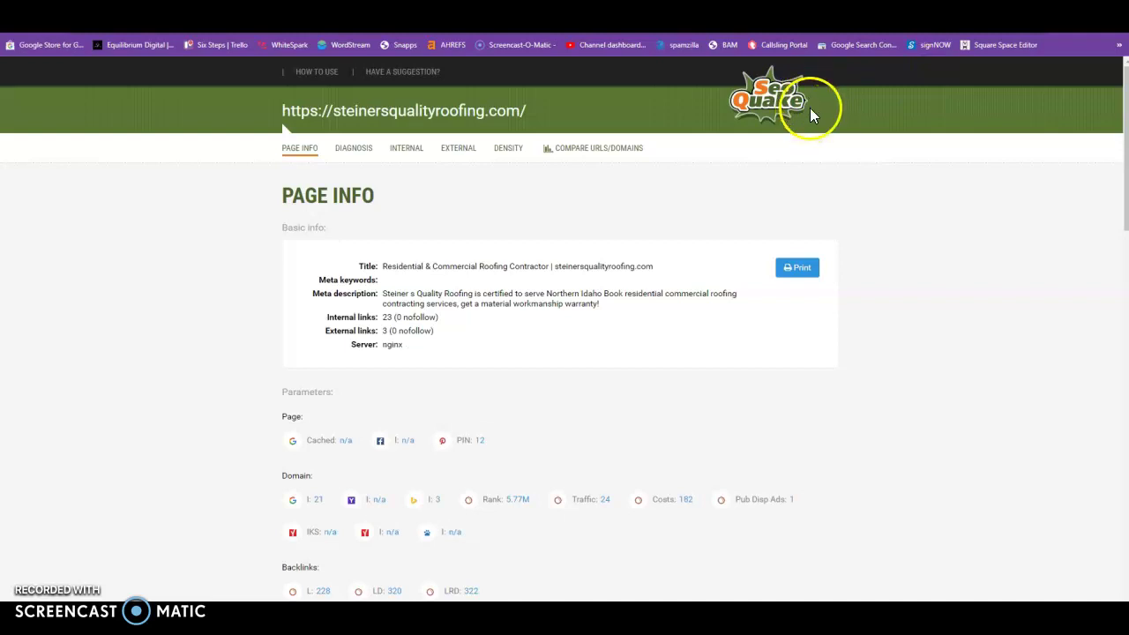
{"action": "scroll", "coordinate": [784, 108], "scroll_direction": "down", "scroll_amount": 4}
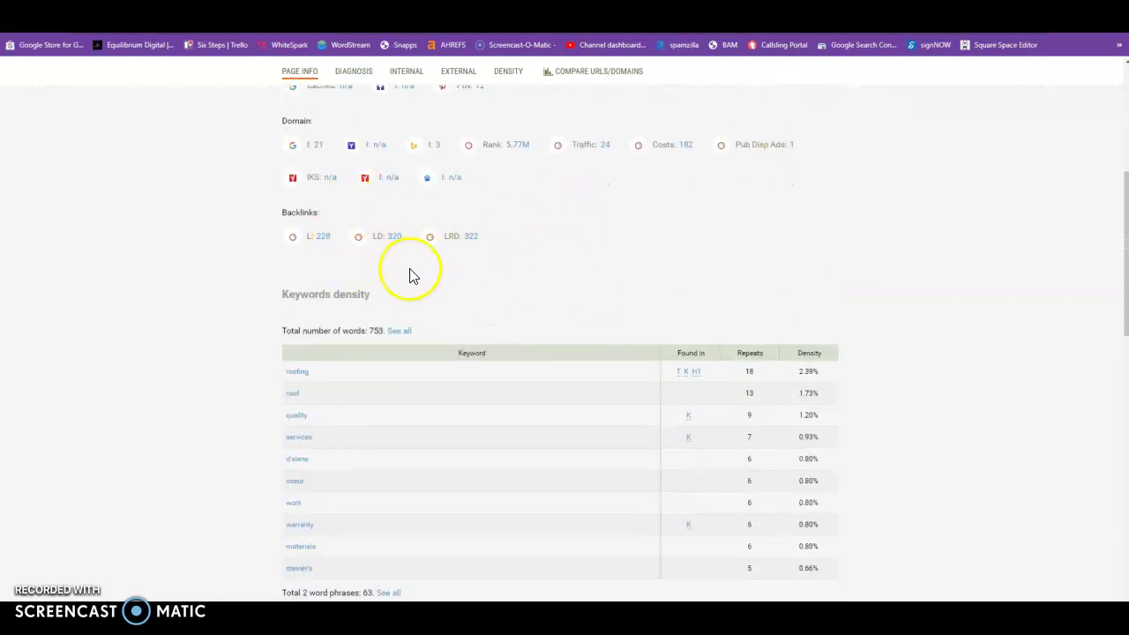
Highlight the 753 total word count, then return to the Steiner's Quality Roofing site tab.
{"action": "double_click", "coordinate": [377, 330]}
{"action": "left_click", "coordinate": [576, 274]}
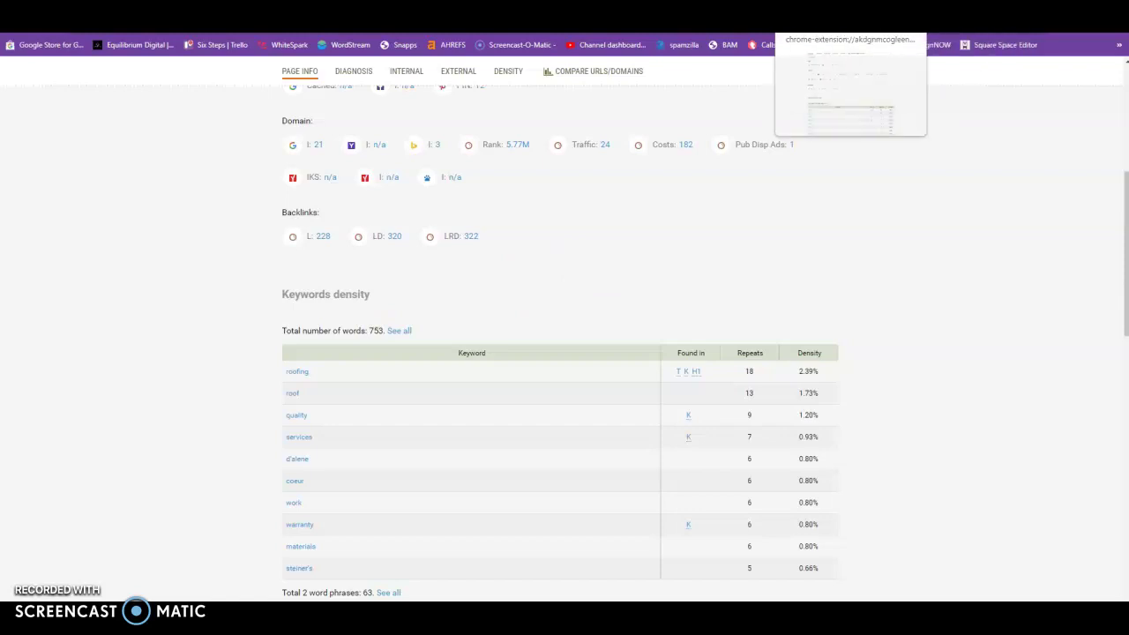
{"action": "scroll", "coordinate": [560, 344], "scroll_direction": "up", "scroll_amount": 1}
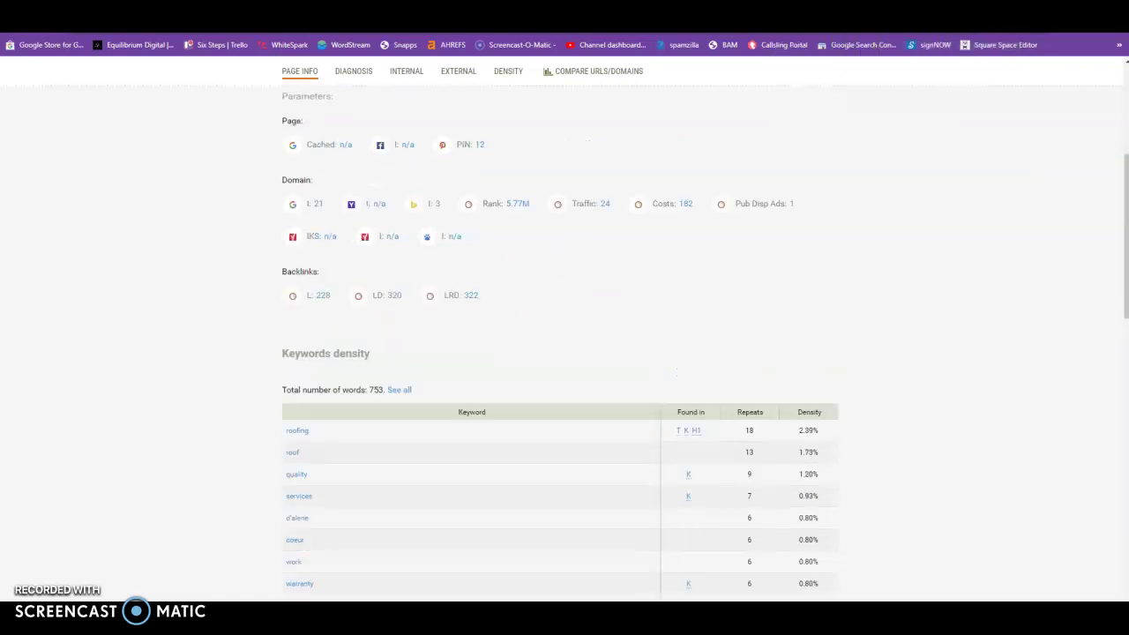
{"action": "key", "text": "ctrl+w"}
{"action": "key", "text": "ctrl+Tab"}
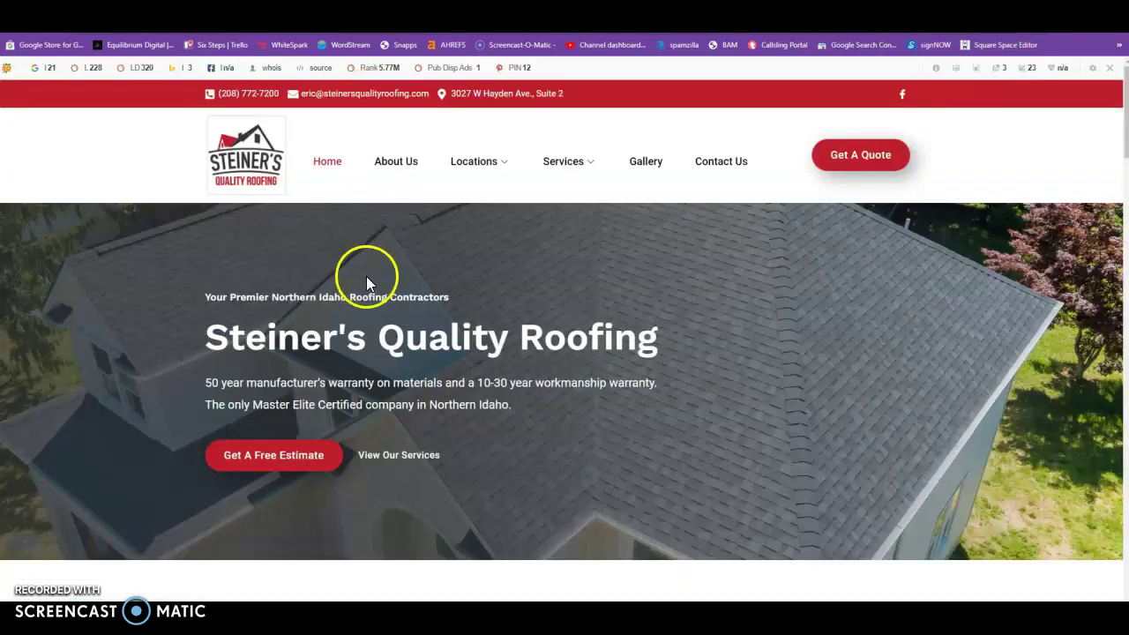
{"action": "scroll", "coordinate": [408, 240], "scroll_direction": "down", "scroll_amount": 6}
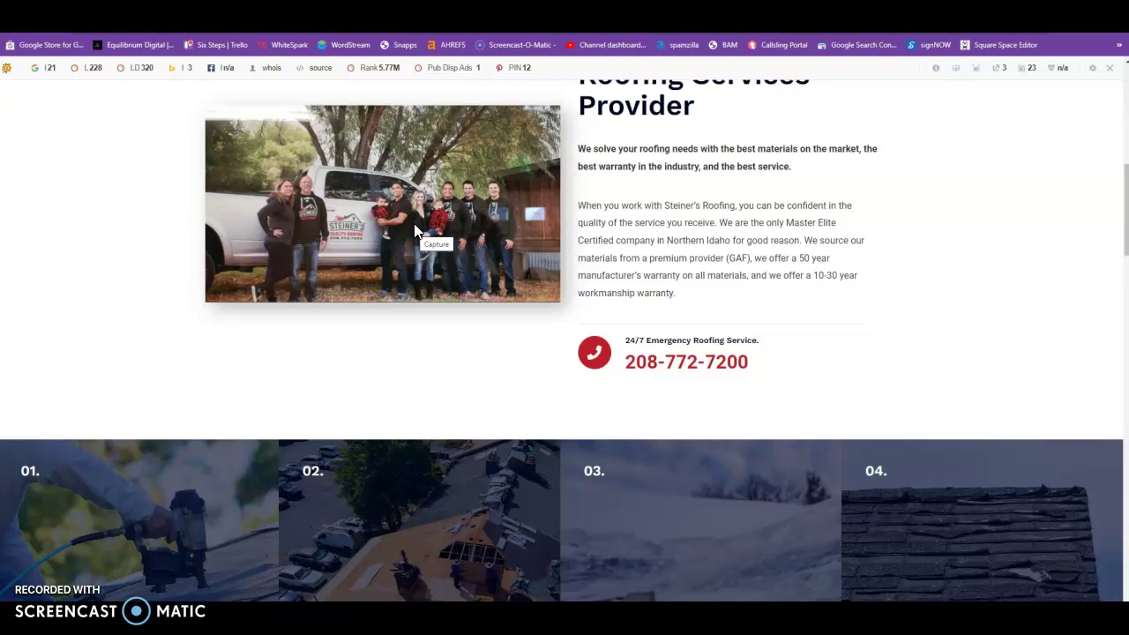
{"action": "key", "text": "alt+Left"}
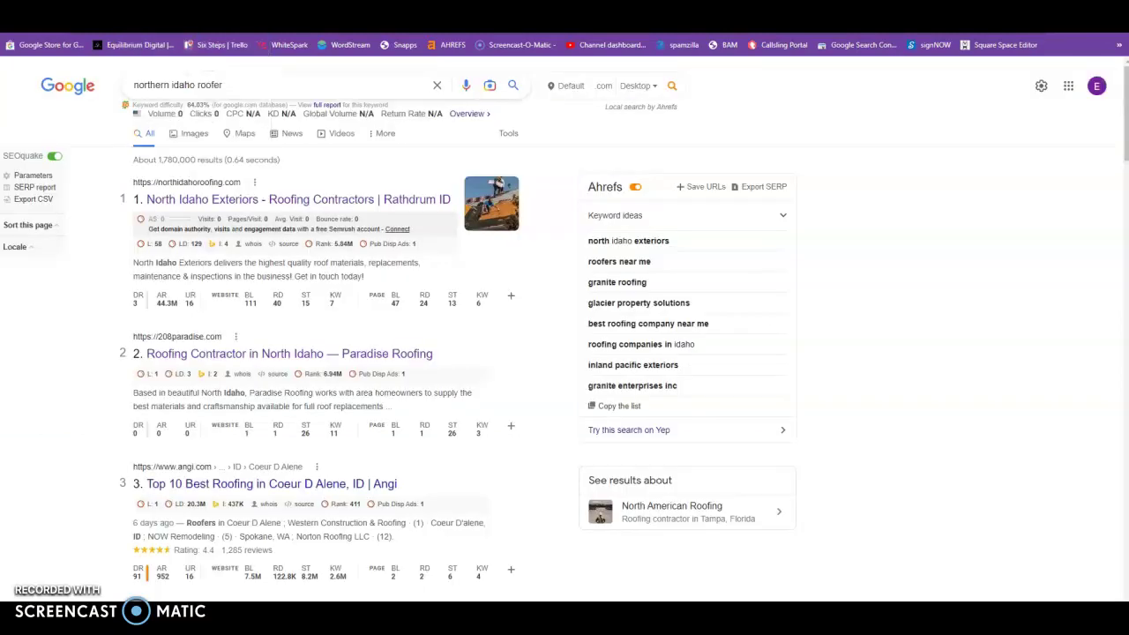
Select the Google search query text, then clear the selection.
{"action": "left_click_drag", "start_coordinate": [267, 81], "coordinate": [131, 84]}
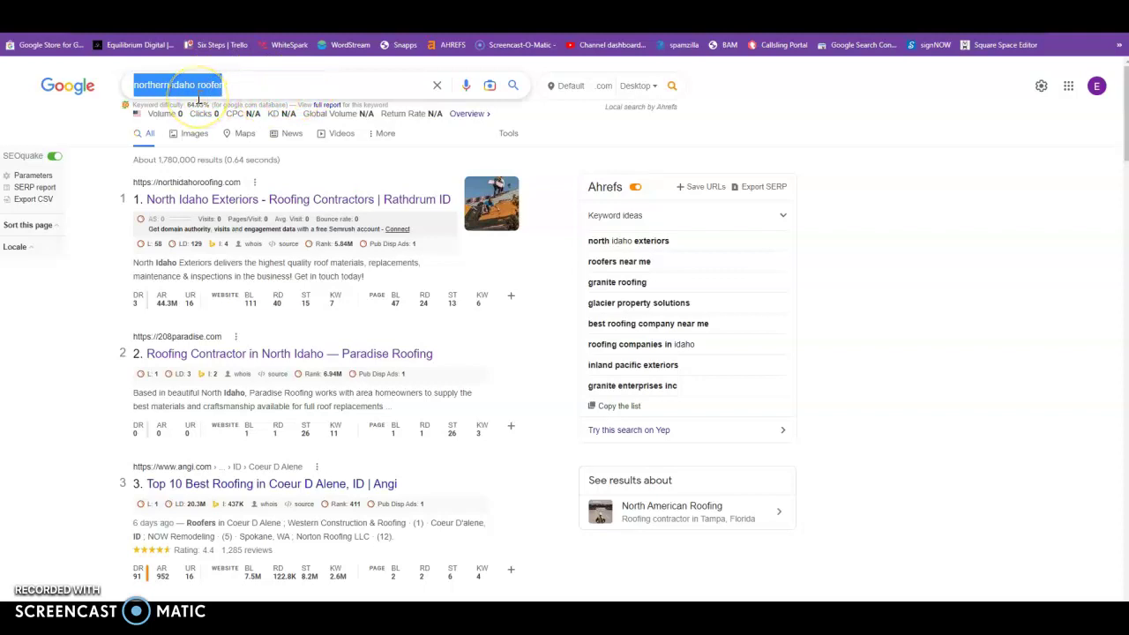
{"action": "left_click", "coordinate": [234, 81]}
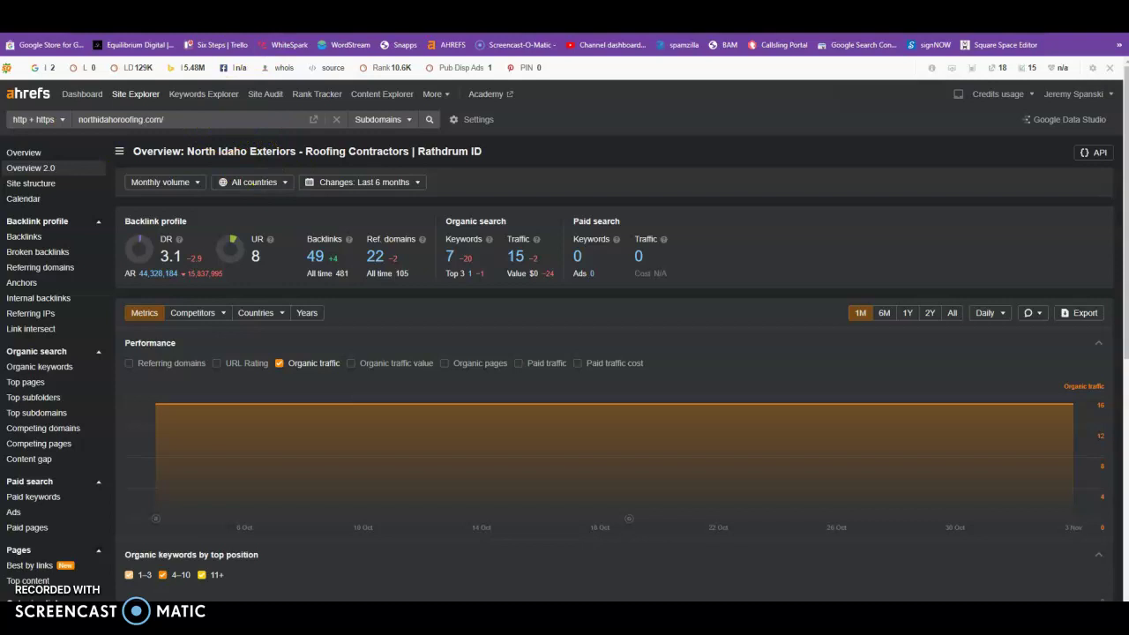
Go back to northidahoroofing.com's Ahrefs overview and open its Organic keywords report.
{"action": "left_click", "coordinate": [167, 32]}
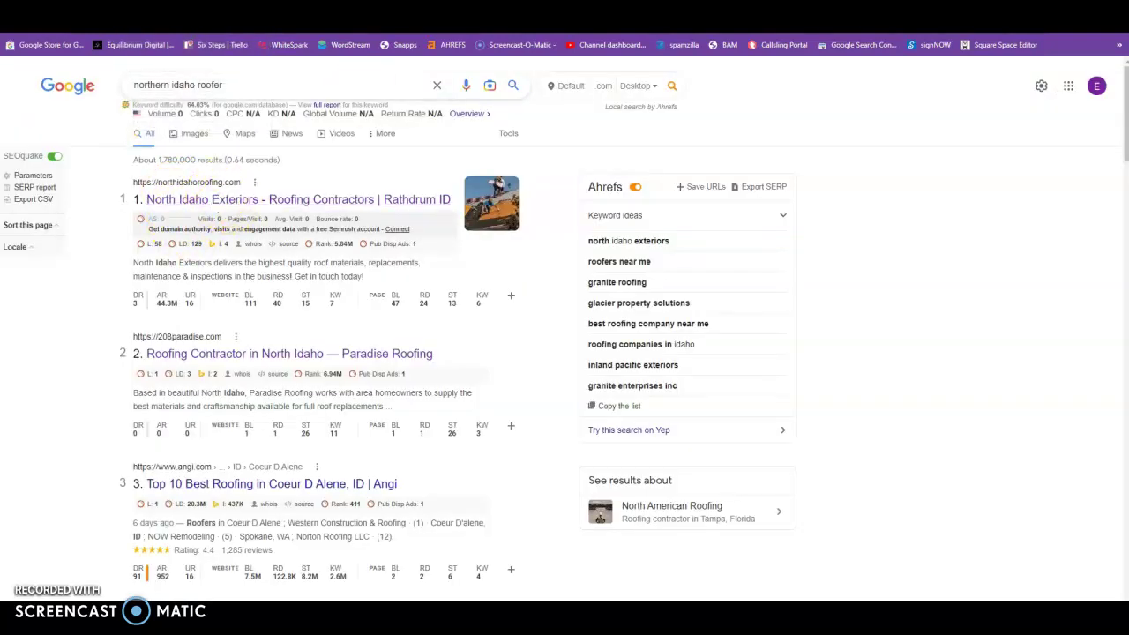
{"action": "left_click", "coordinate": [480, 26]}
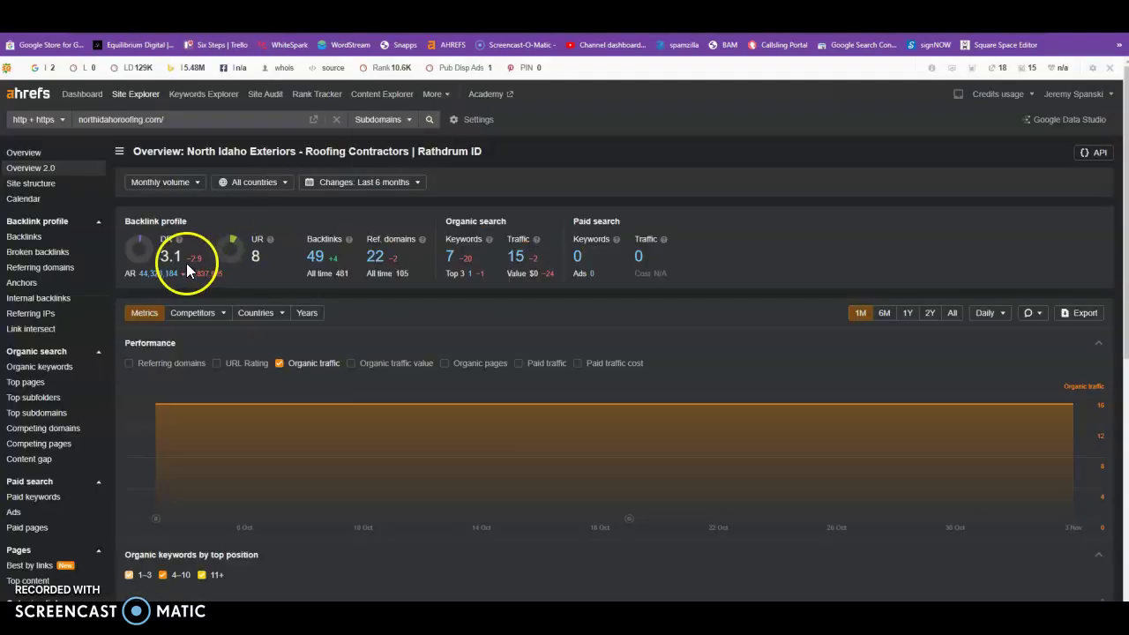
{"action": "left_click", "coordinate": [450, 257]}
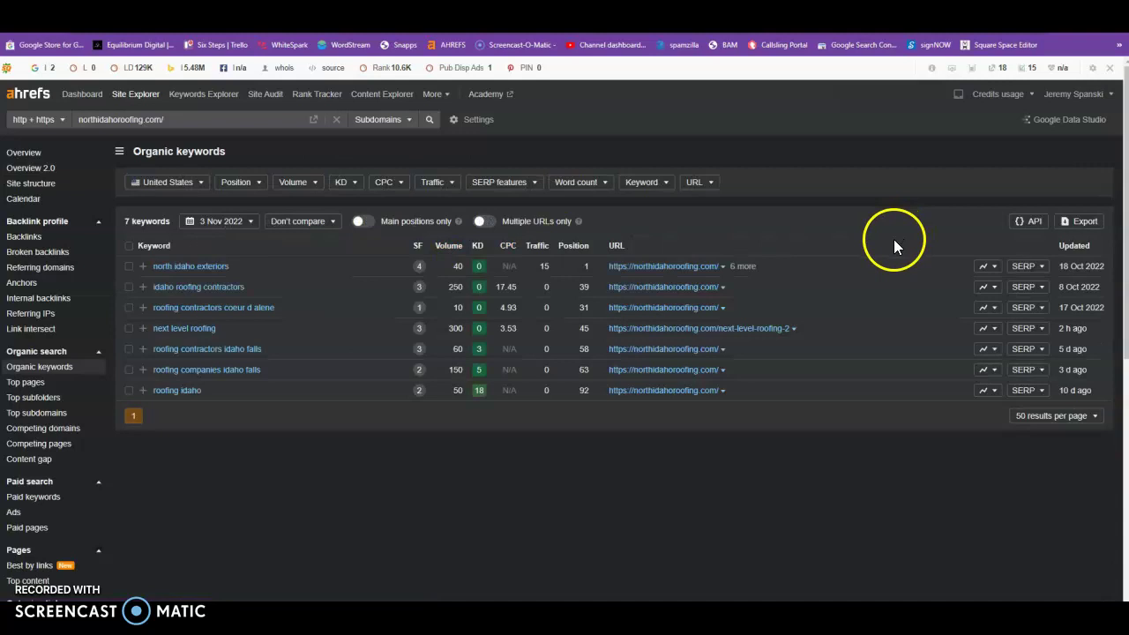
Highlight the top keyword's search volume of 40 and traffic of 15, then switch to Steiner's overview.
{"action": "left_click_drag", "start_coordinate": [450, 266], "coordinate": [408, 341]}
{"action": "left_click", "coordinate": [450, 432]}
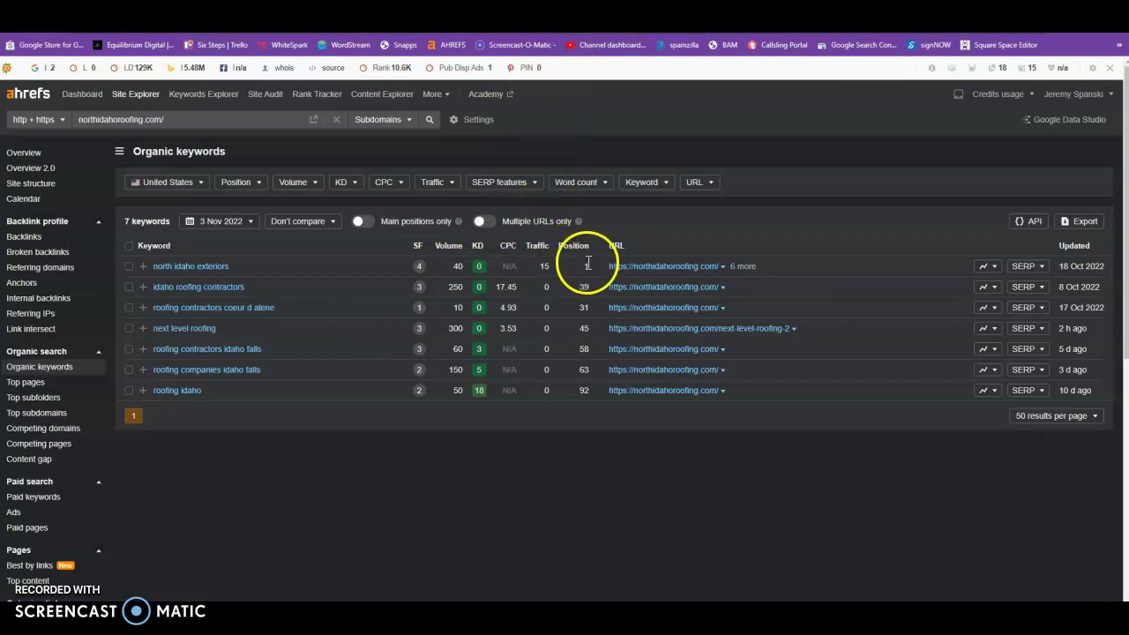
{"action": "double_click", "coordinate": [456, 266]}
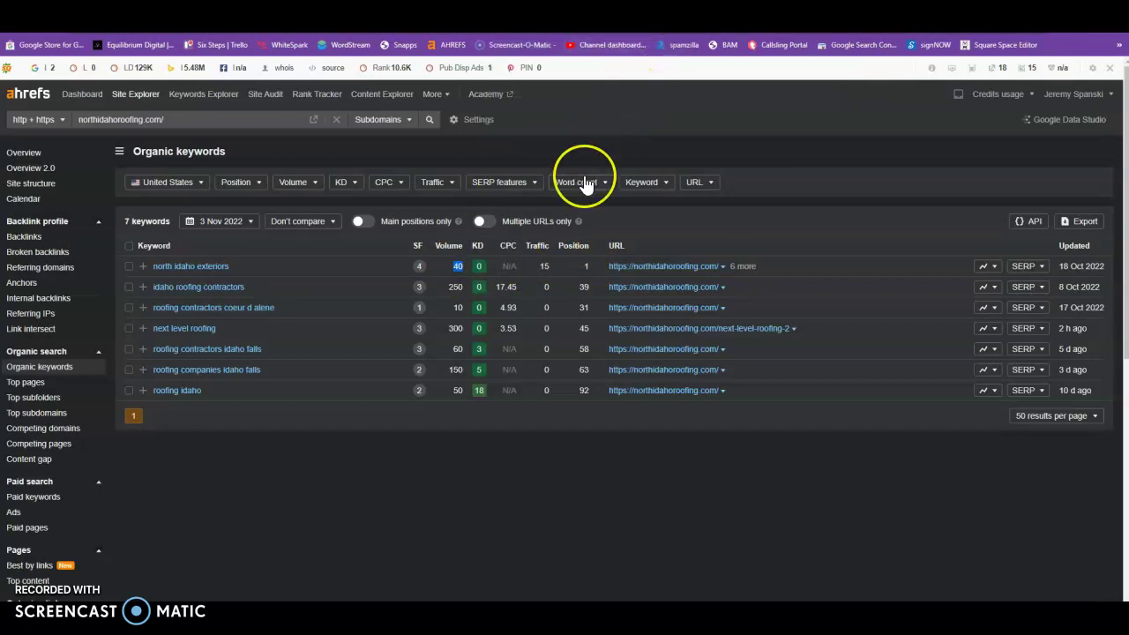
{"action": "left_click", "coordinate": [541, 194]}
{"action": "double_click", "coordinate": [544, 265]}
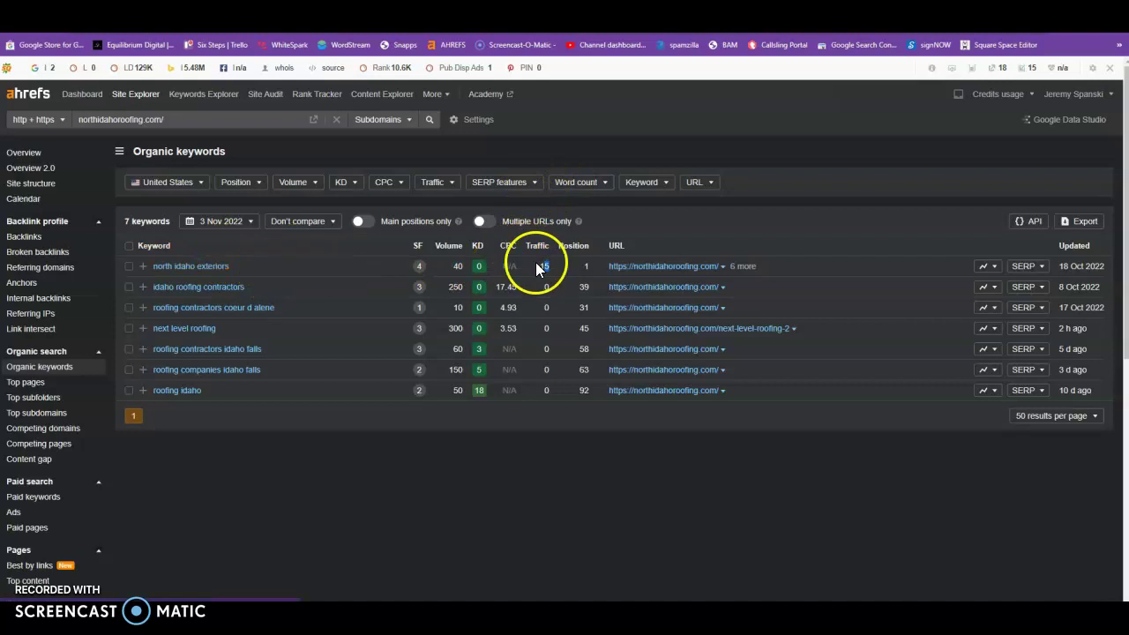
{"action": "mouse_move", "coordinate": [584, 256]}
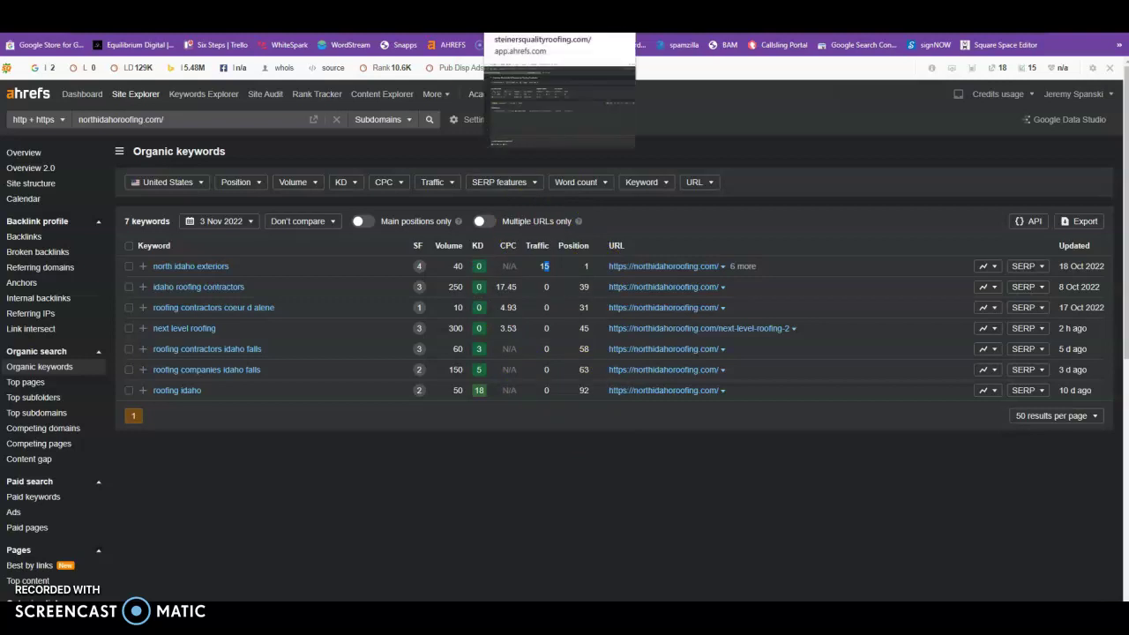
{"action": "left_click", "coordinate": [529, 18]}
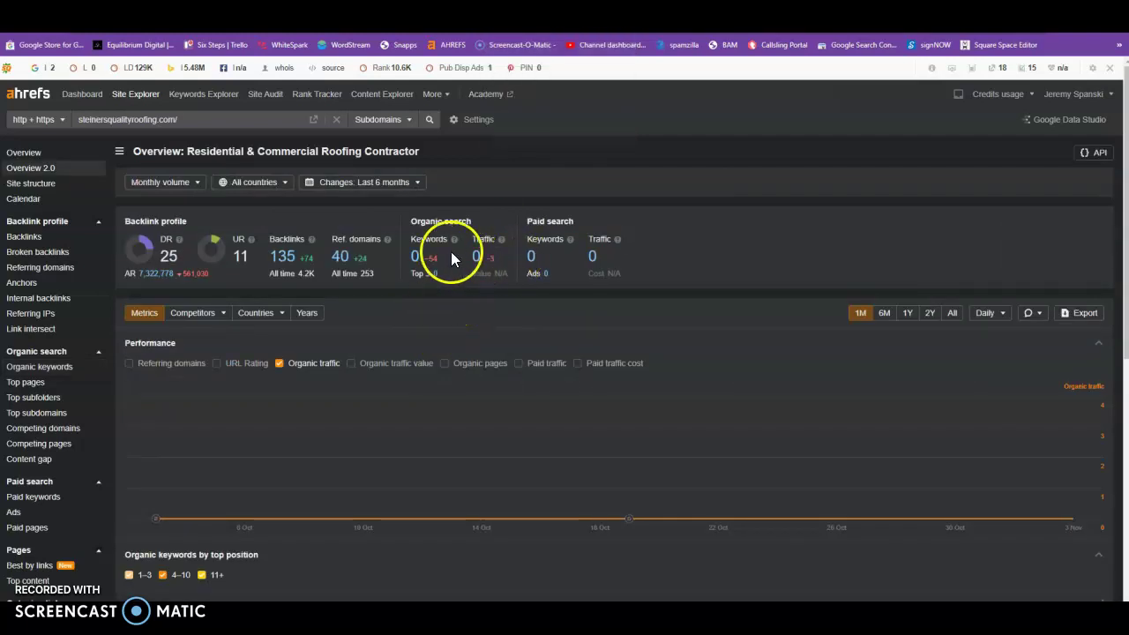
Open the list of Steiner's 135 backlinks from its Ahrefs overview.
{"action": "left_click", "coordinate": [280, 257]}
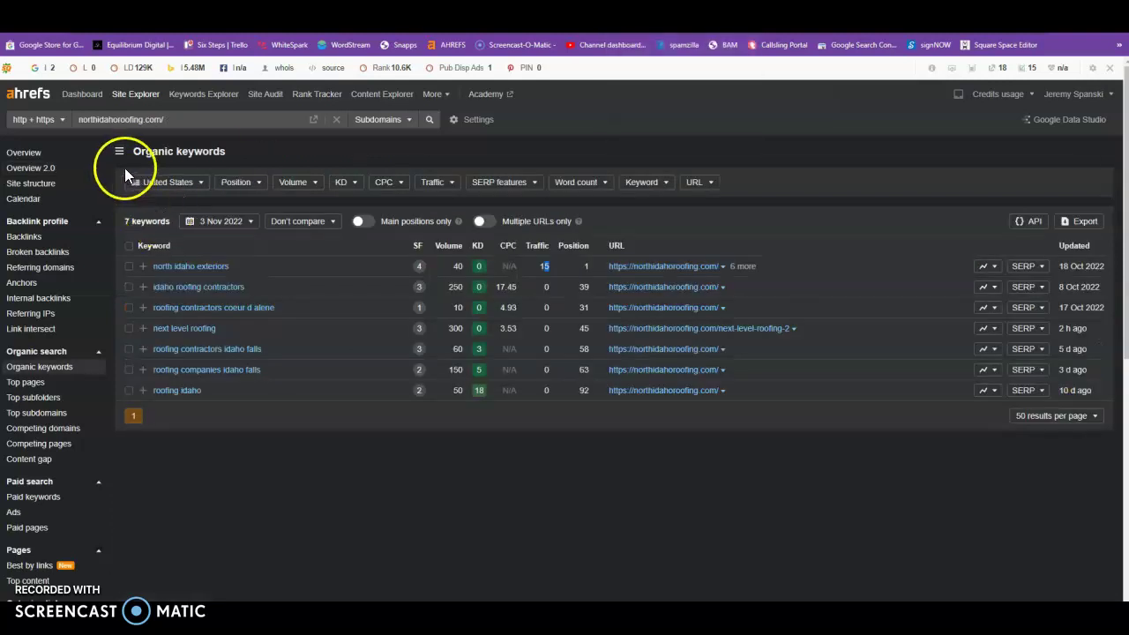
Open northidahoroofing.com's Overview 2.0, then scroll to the top of the Steiner's homepage.
{"action": "left_click", "coordinate": [26, 169]}
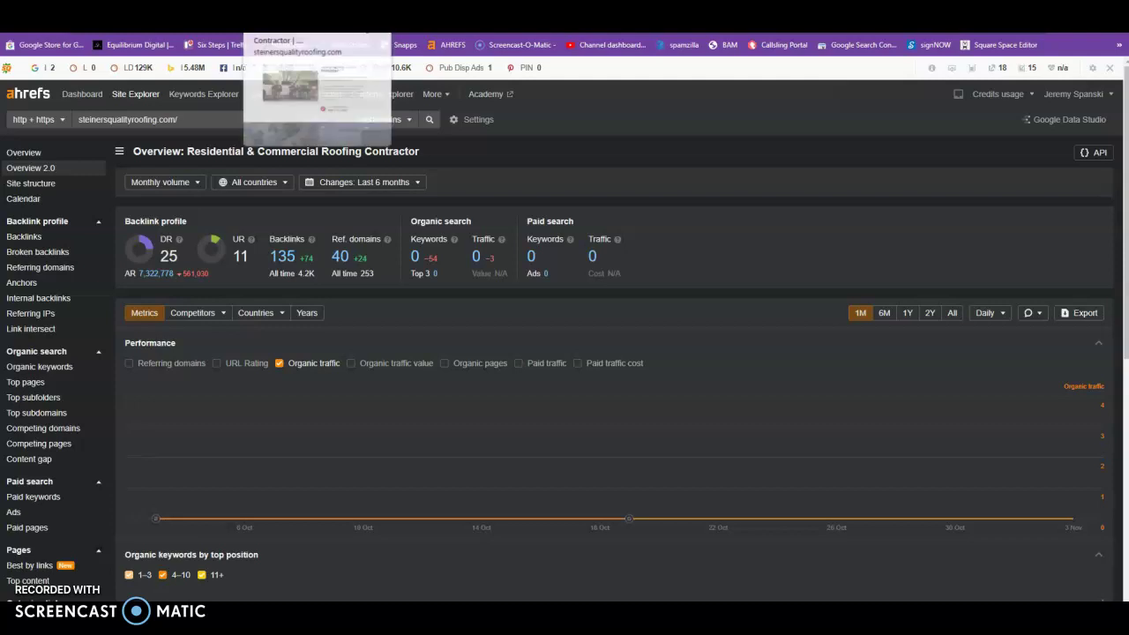
{"action": "left_click", "coordinate": [300, 20]}
{"action": "scroll", "coordinate": [672, 361], "scroll_direction": "up", "scroll_amount": 3}
{"action": "scroll", "coordinate": [673, 360], "scroll_direction": "up", "scroll_amount": 4}
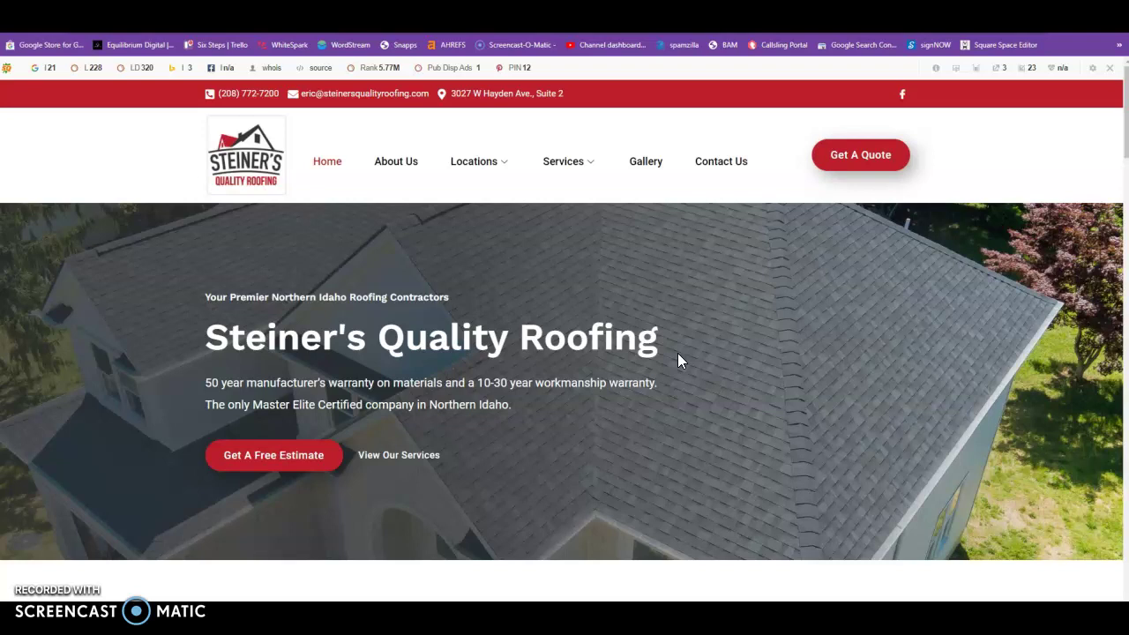
{"action": "key", "text": "ctrl+Tab"}
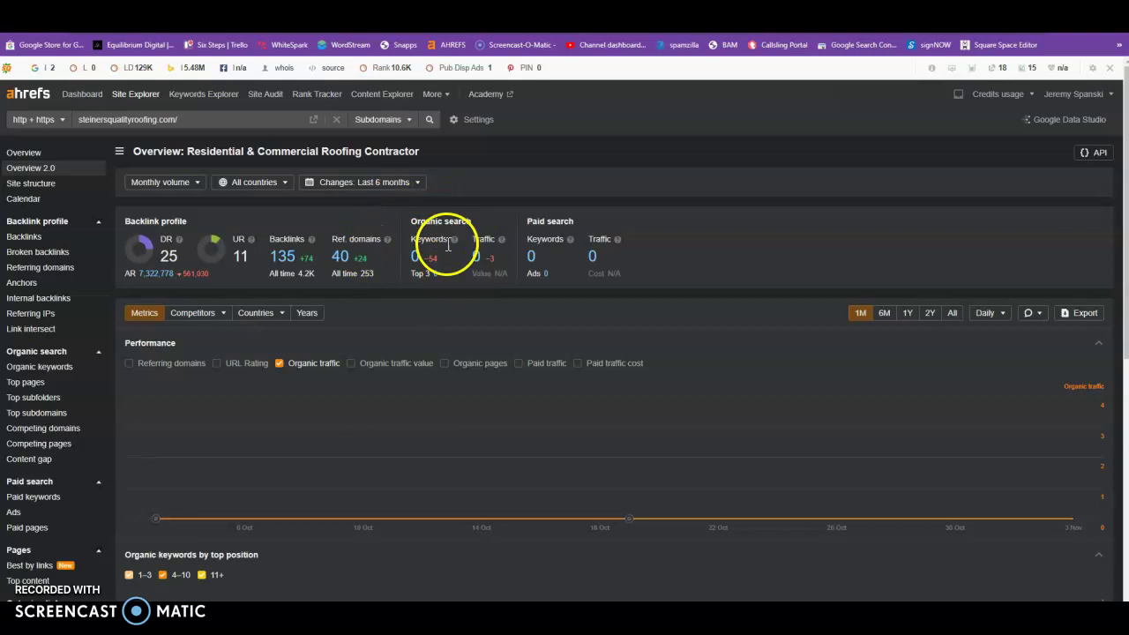
{"action": "left_click", "coordinate": [508, 274]}
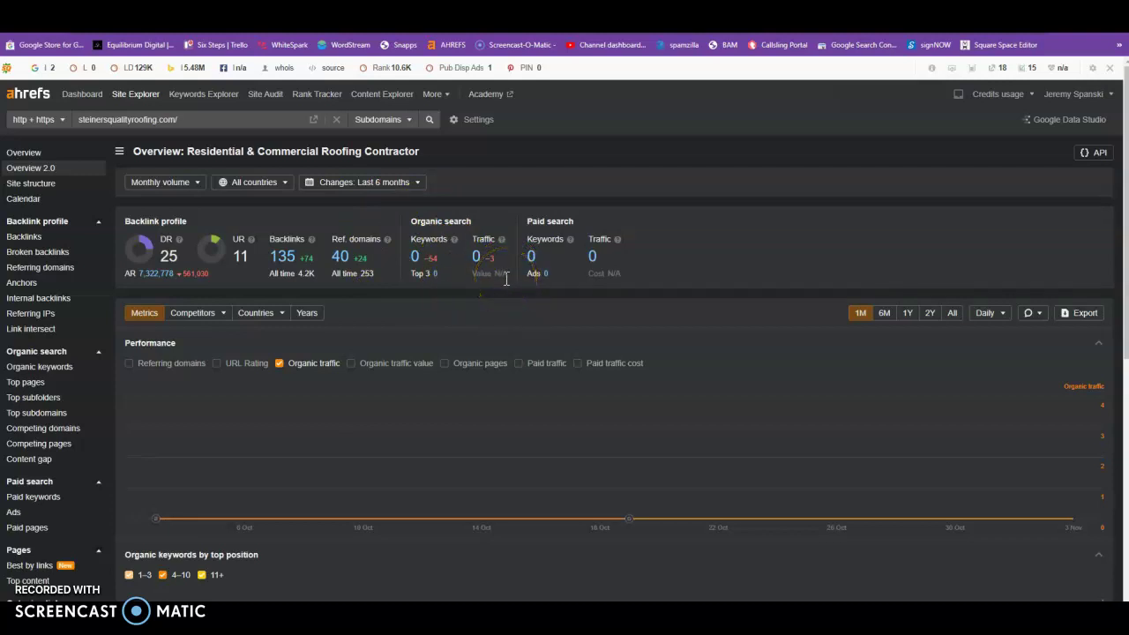
{"action": "left_click", "coordinate": [940, 271]}
{"action": "left_click", "coordinate": [599, 113]}
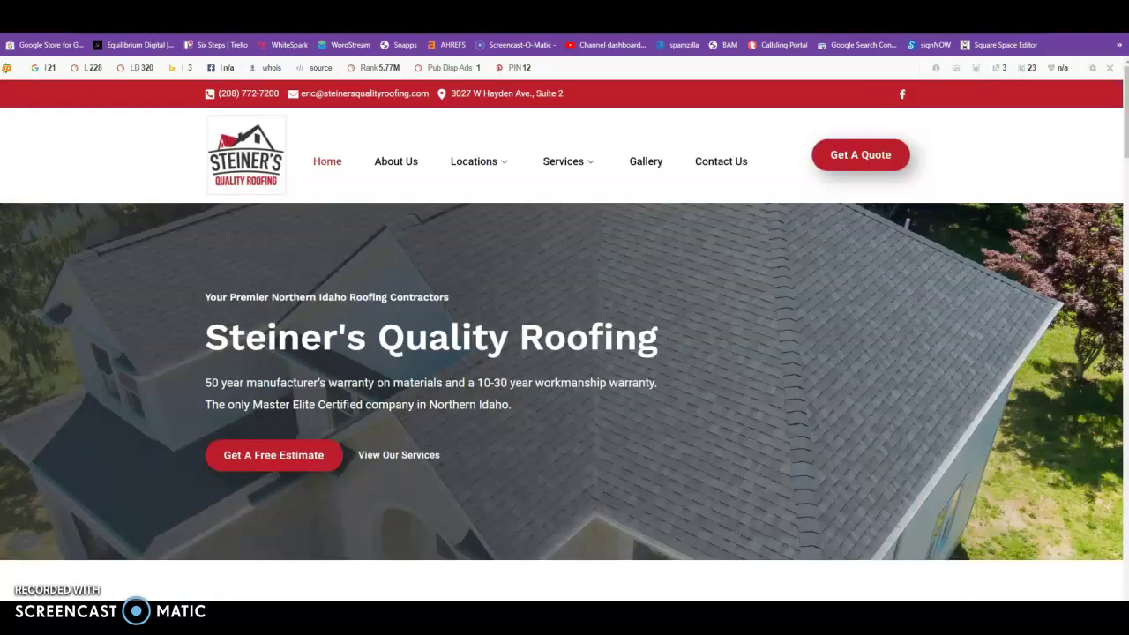